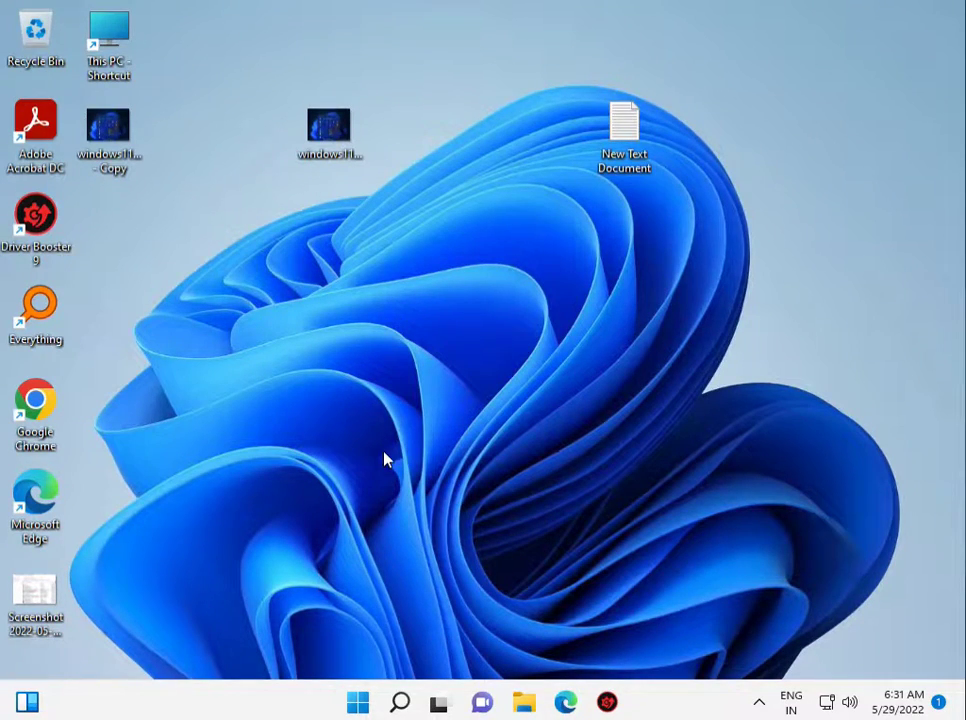
Refresh the desktop, then empty the Recycle Bin from its shortcut menu.
right_click(354, 179)
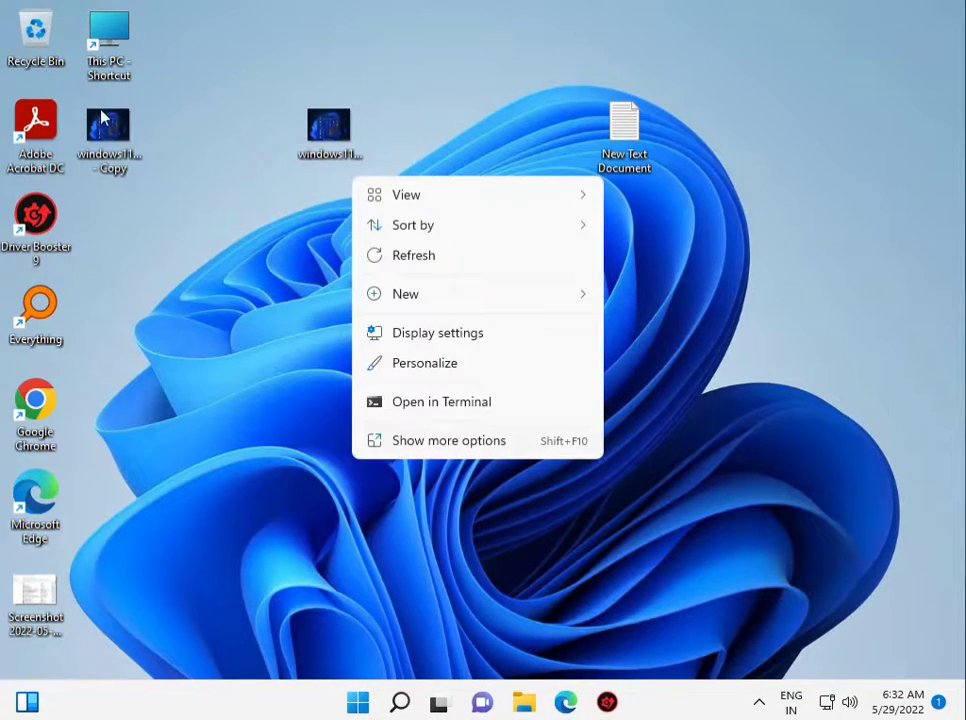
click(446, 258)
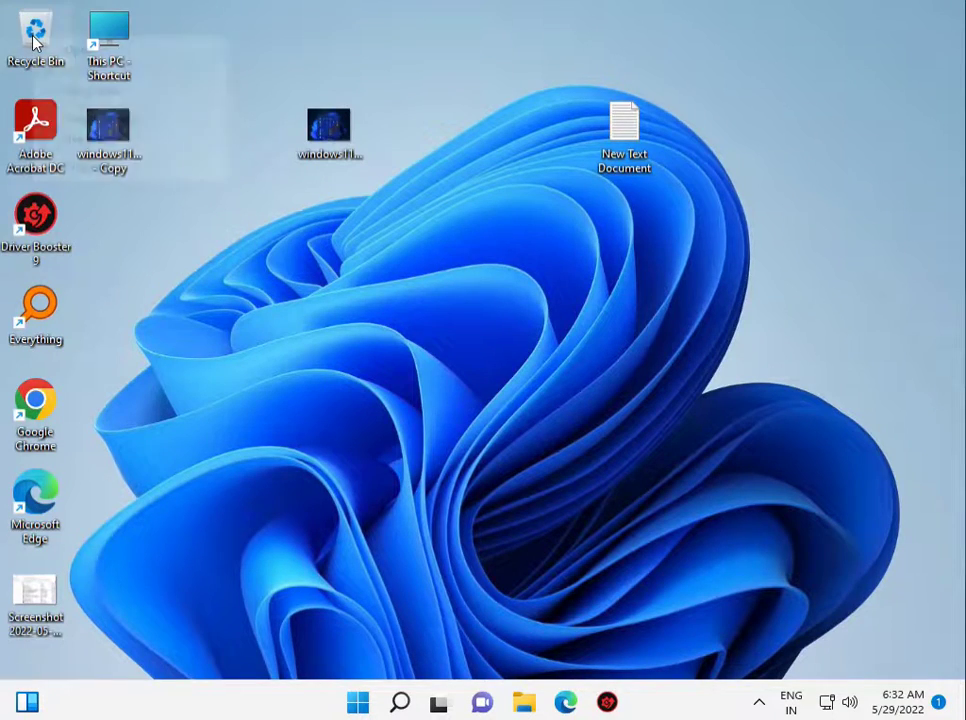
right_click(35, 40)
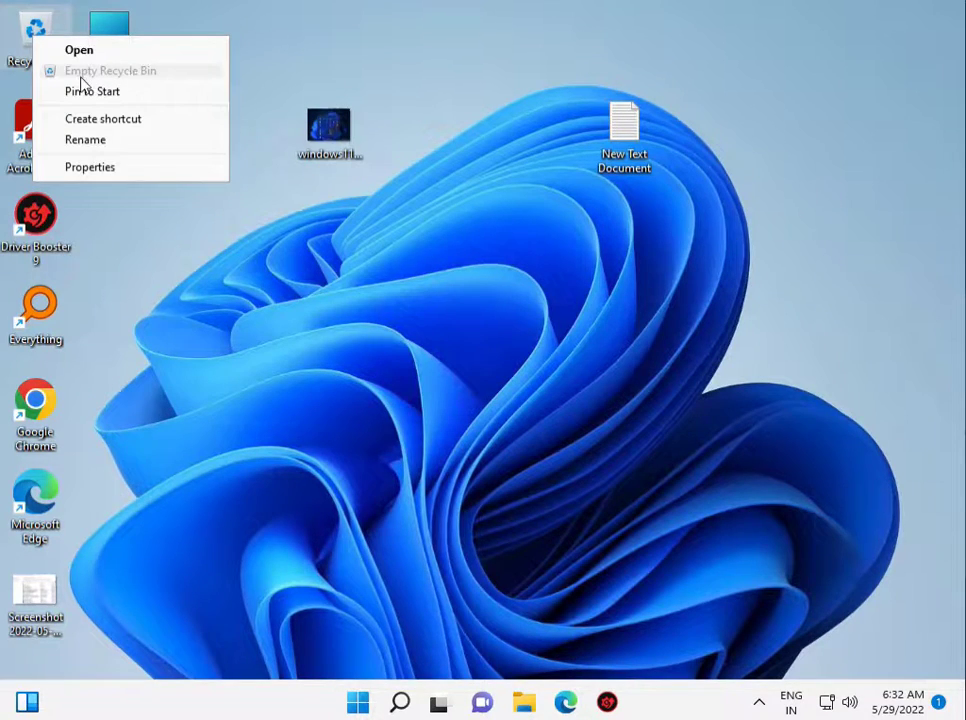
click(285, 222)
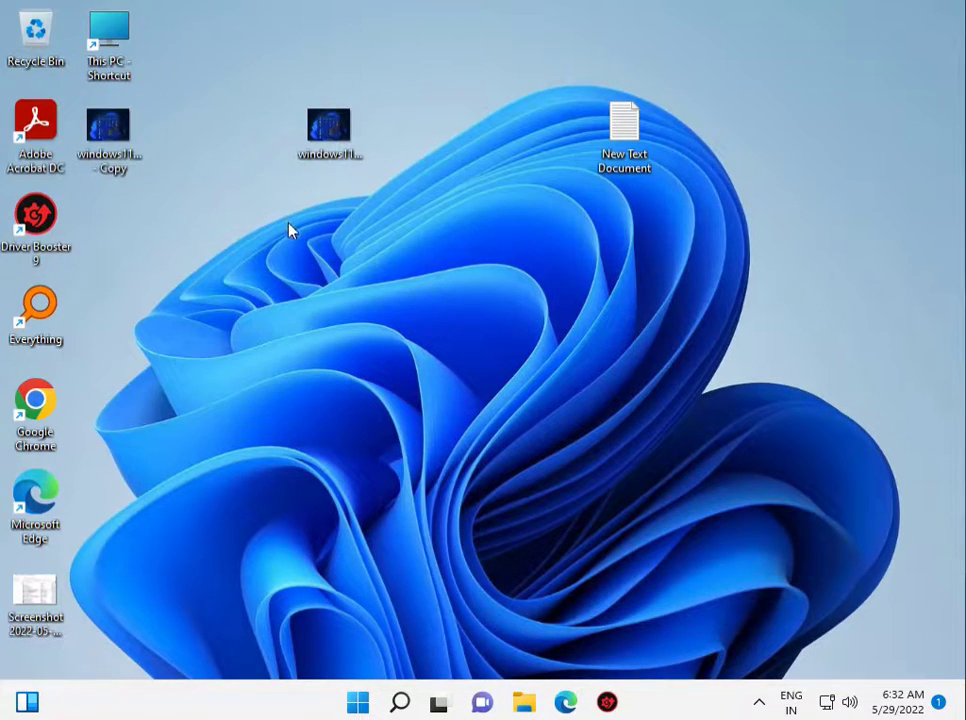
Launch cmd from the Run box and try running sfc /scannow without administrator rights.
key(super+r)
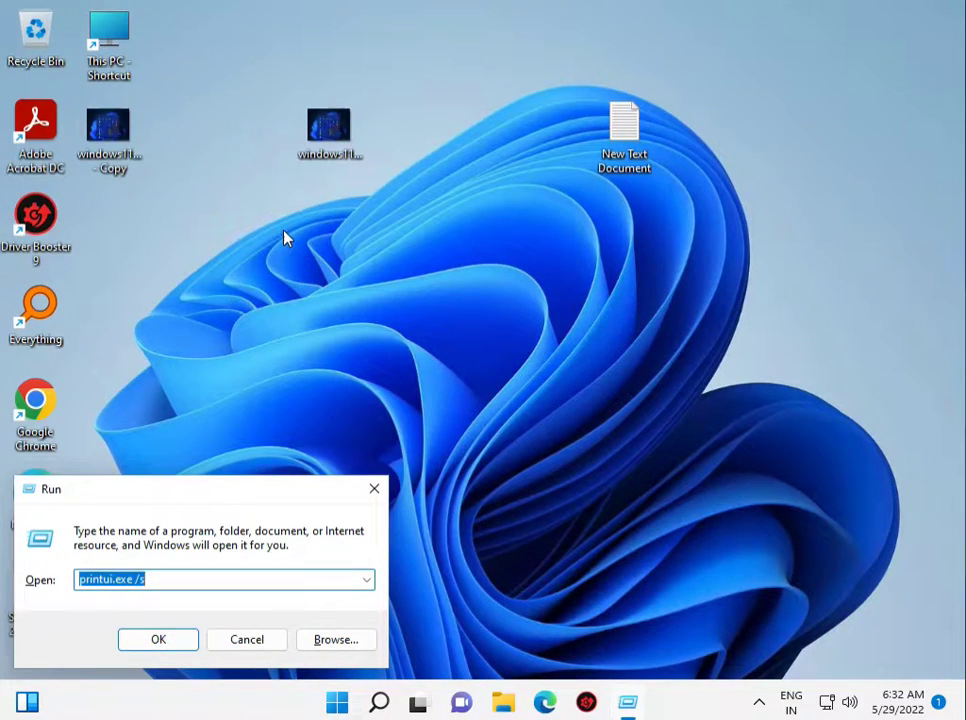
text(cmd)
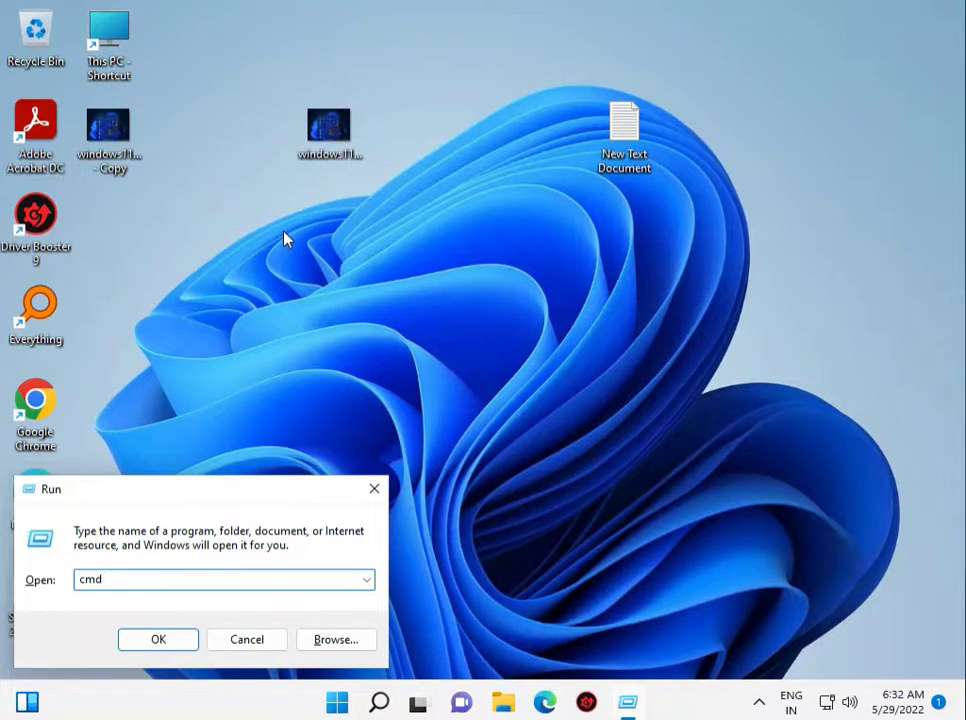
key(Return)
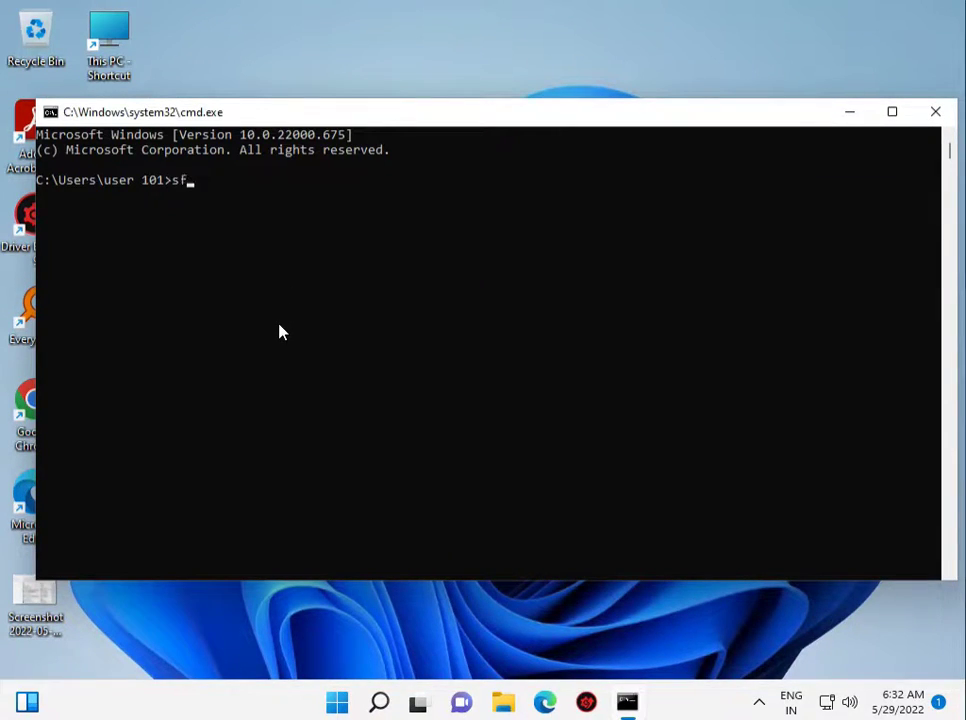
text(sfc /scannow)
key(Return)
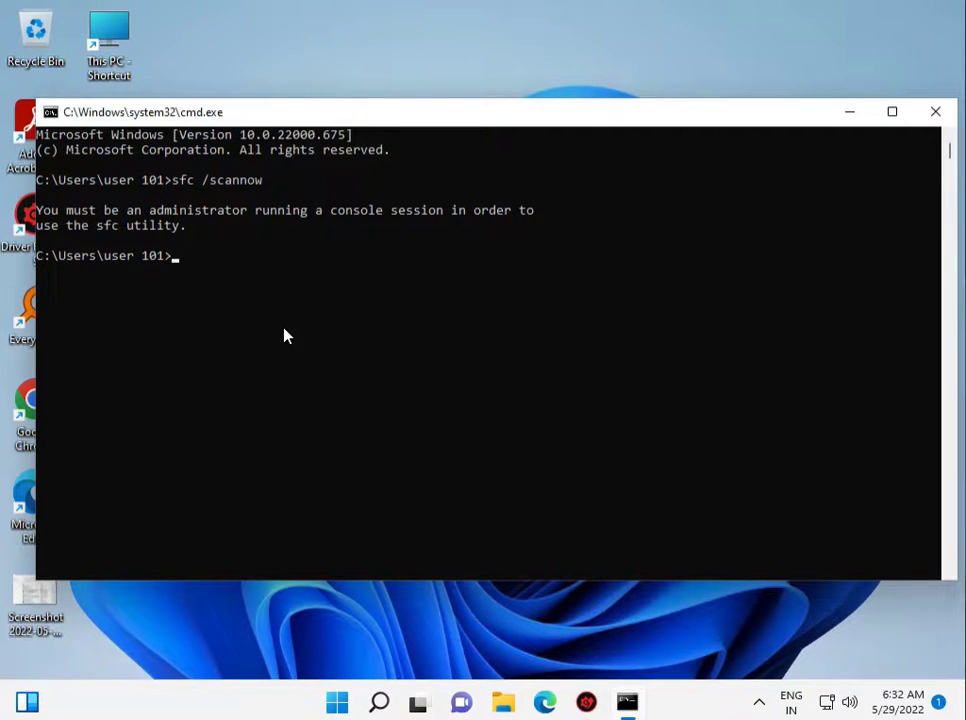
Close the plain console and start Command Prompt as administrator from Start search, approving UAC.
click(935, 112)
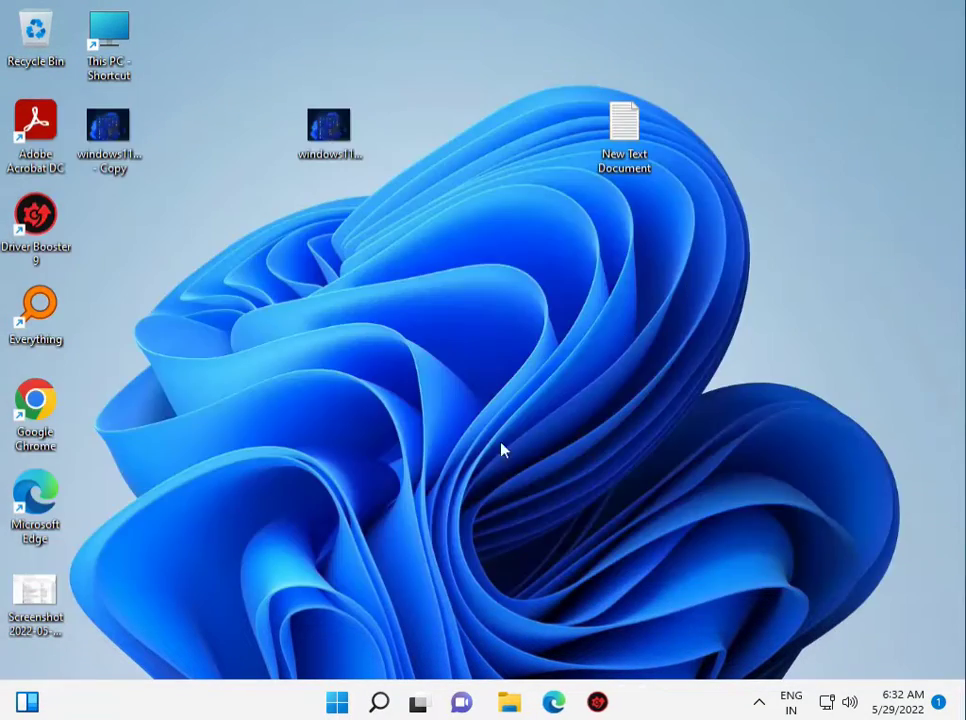
click(358, 704)
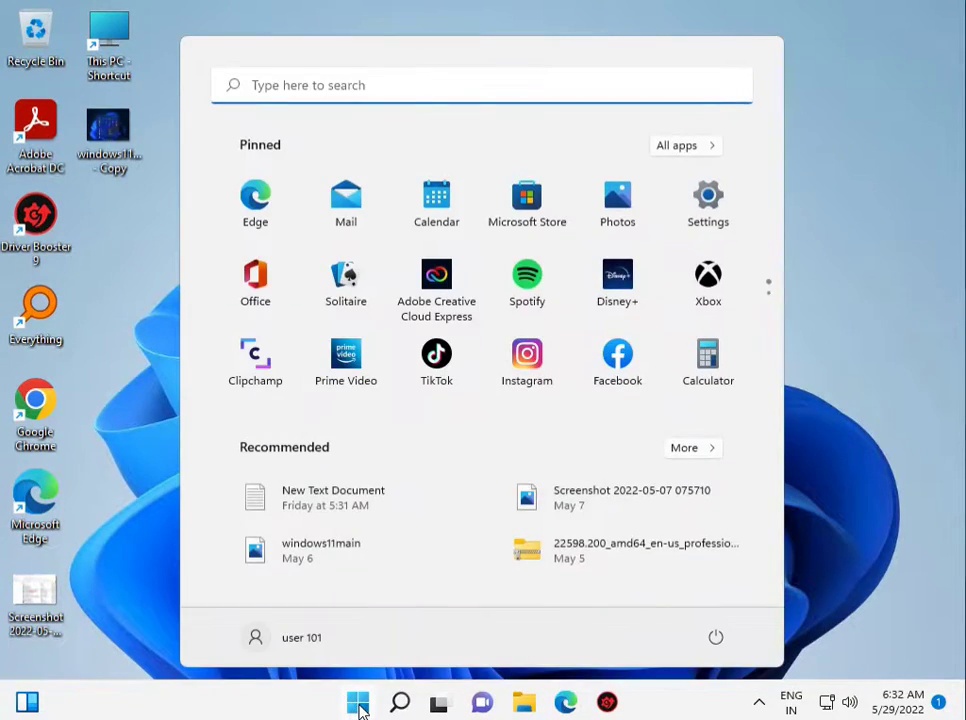
text(cmd)
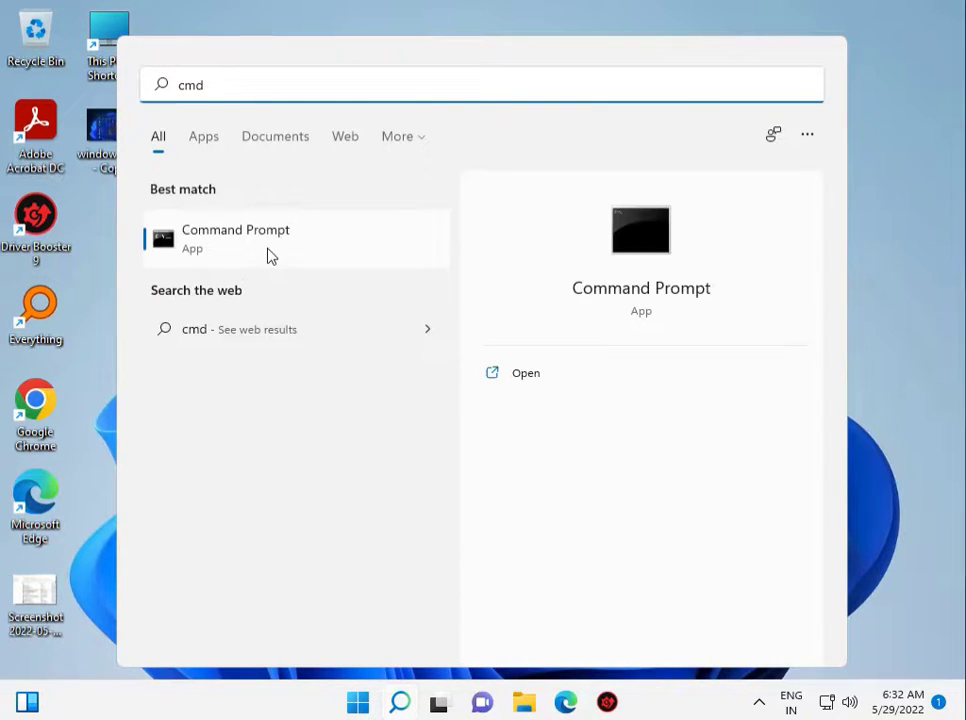
right_click(268, 255)
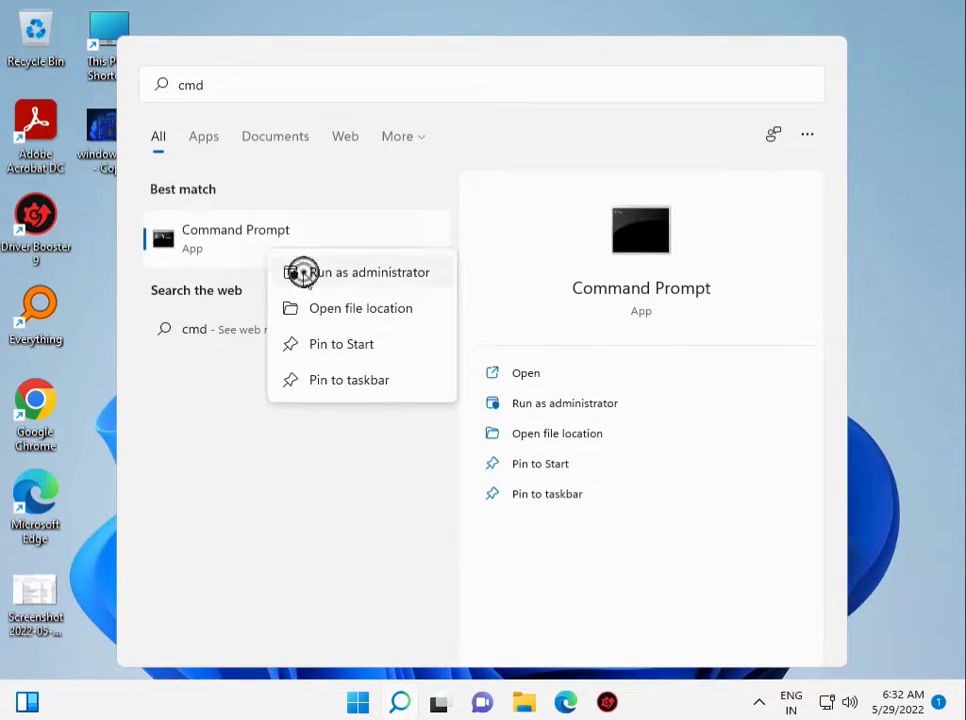
click(303, 273)
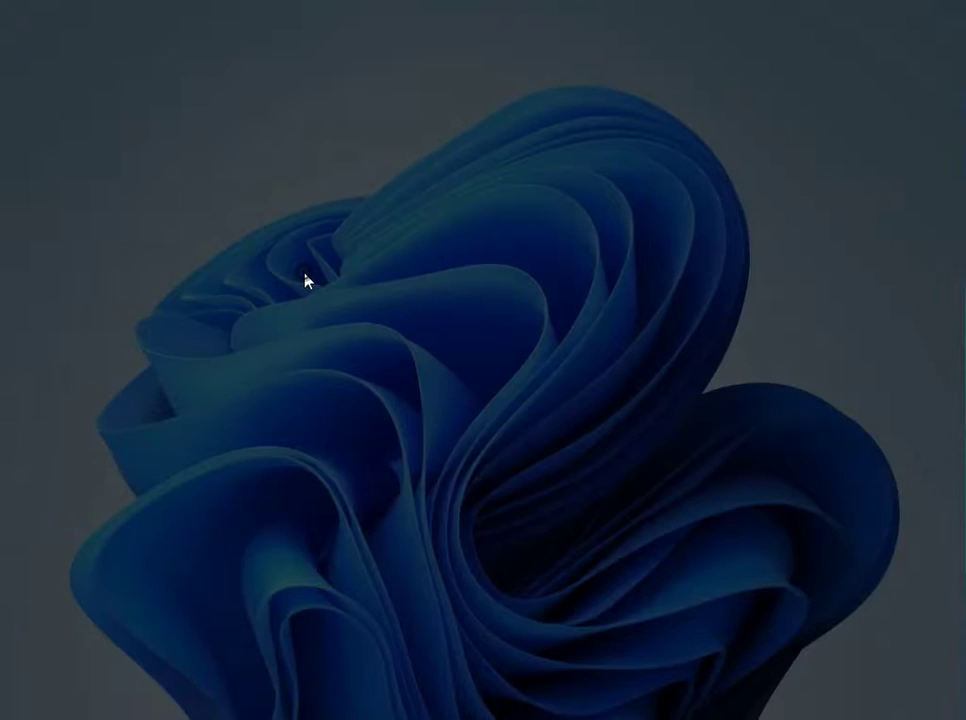
click(369, 492)
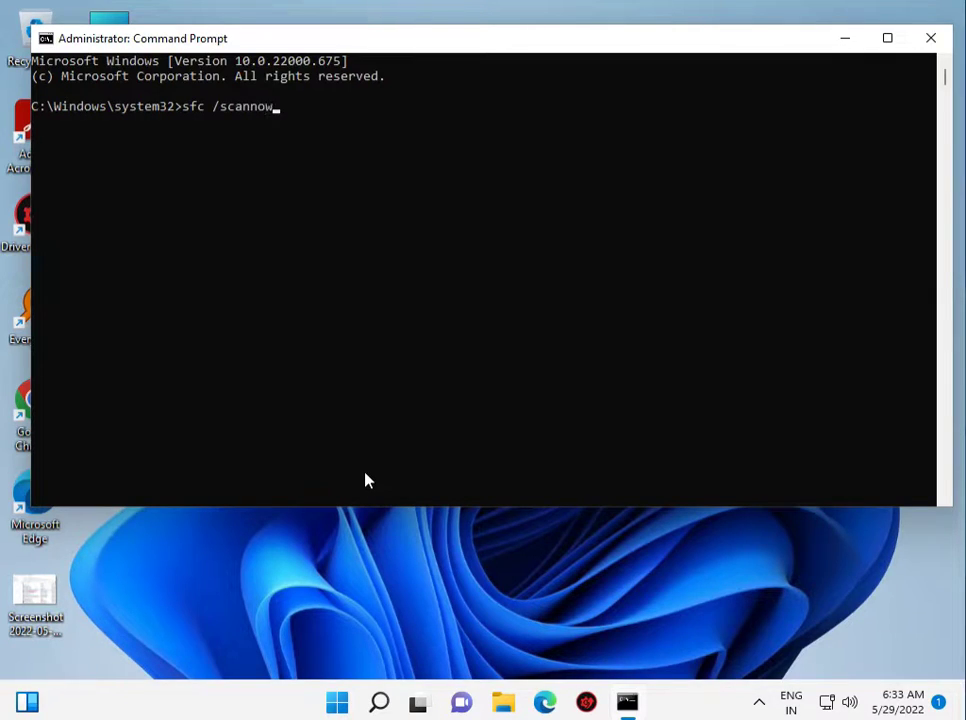
Run the sfc /scannow scan in the administrator Command Prompt.
key(Return)
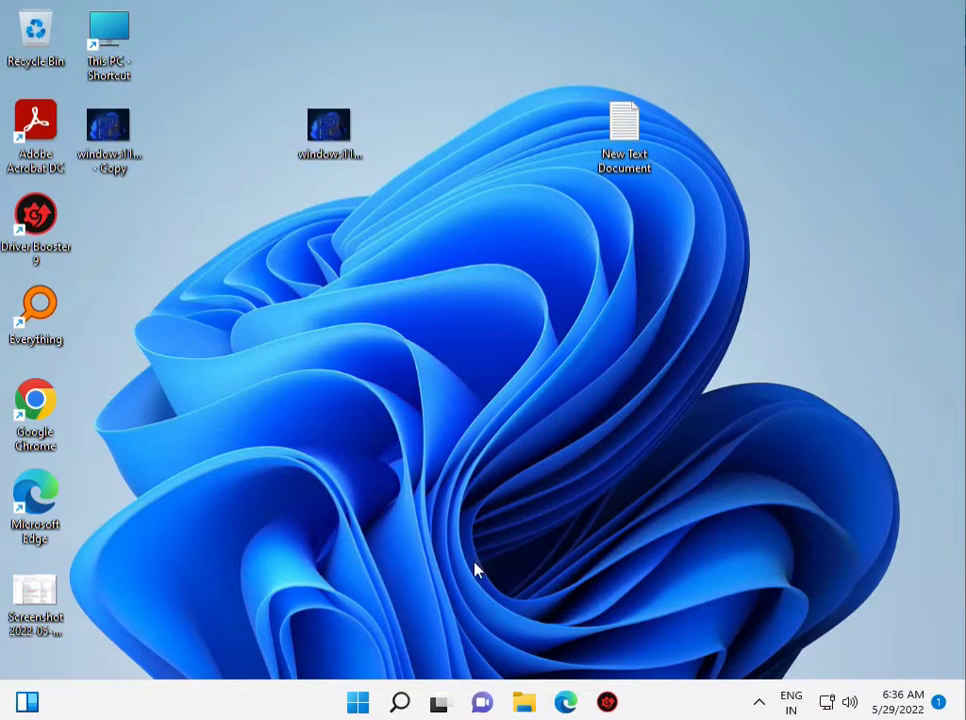
Open Windows Security and run a Quick scan from Virus & threat protection scan options.
click(362, 706)
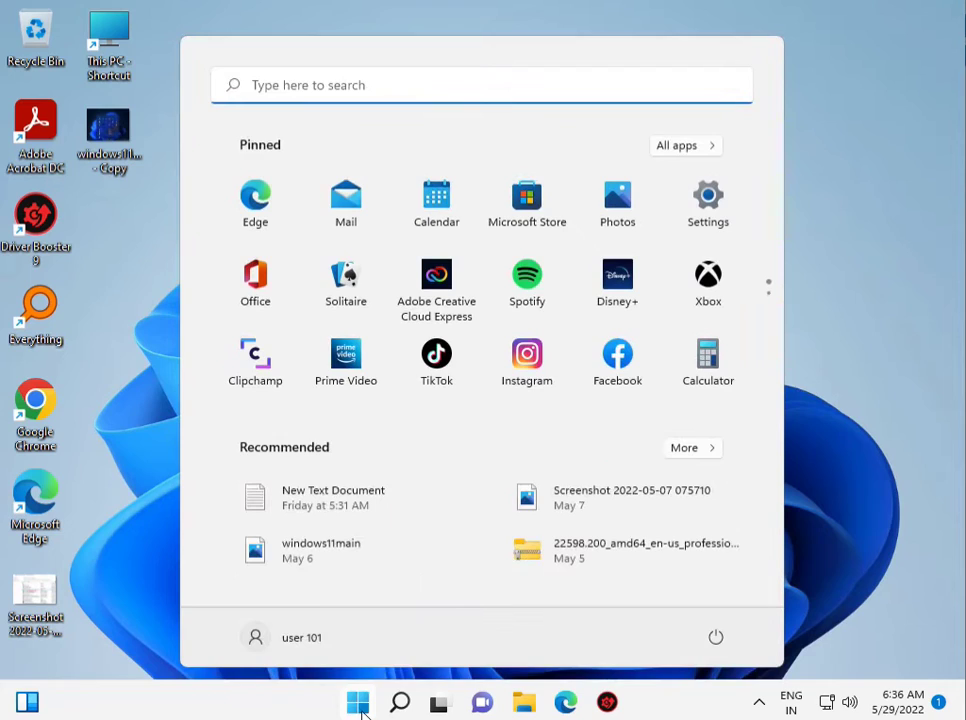
text(windows)
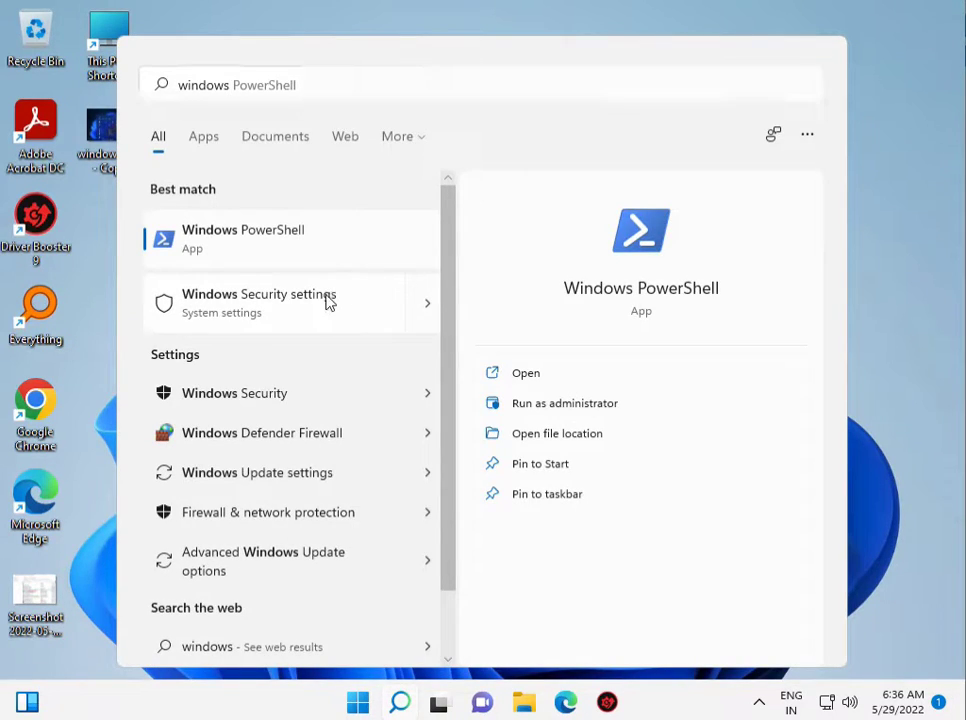
click(328, 298)
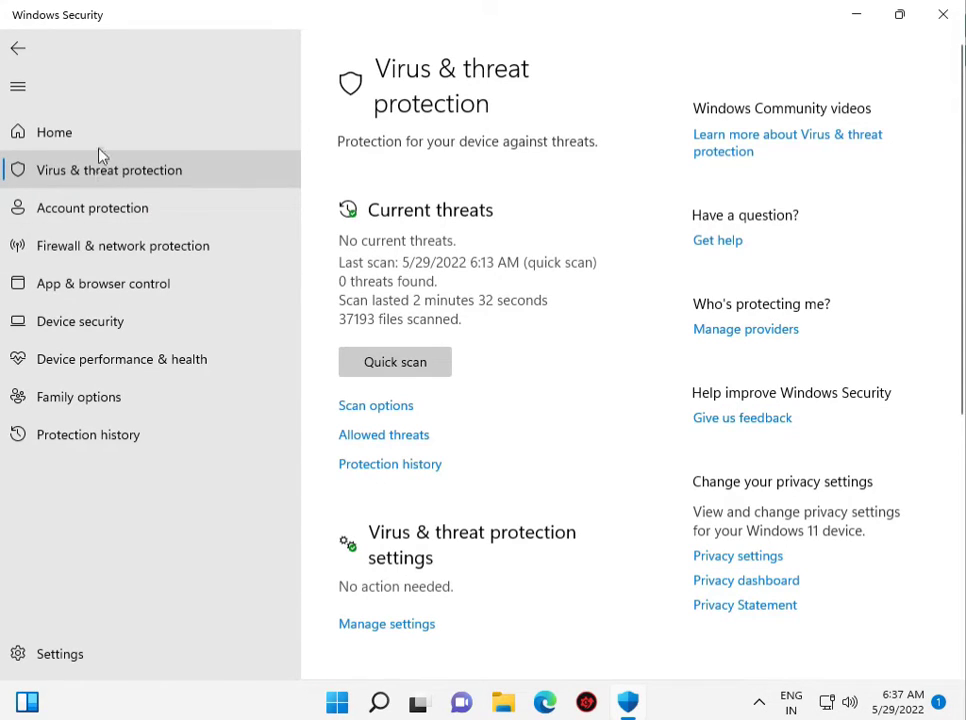
click(97, 140)
click(106, 169)
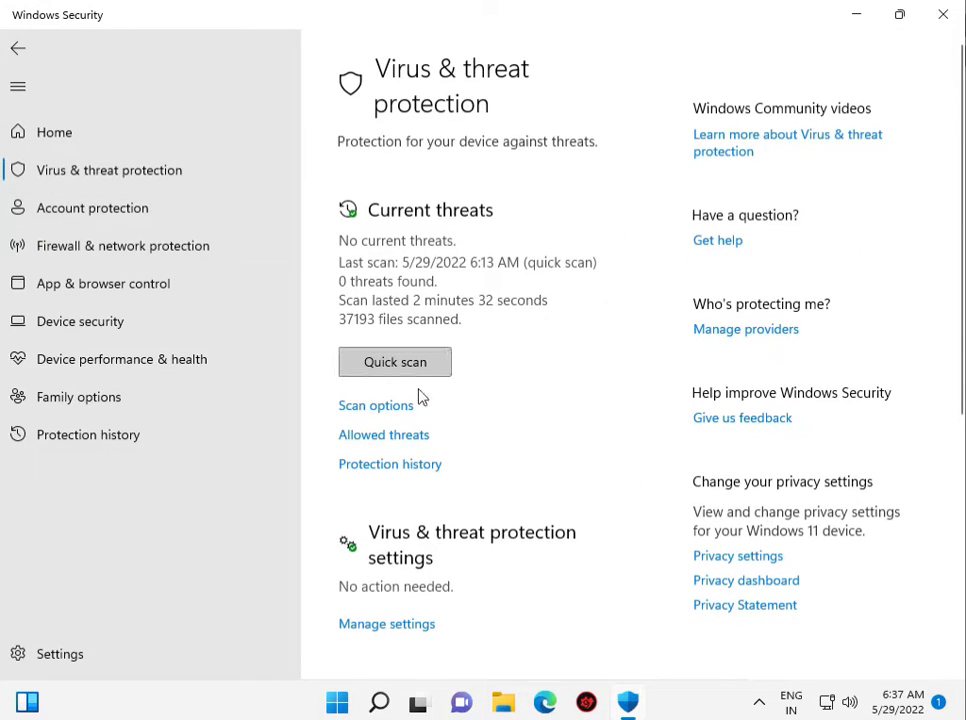
click(400, 408)
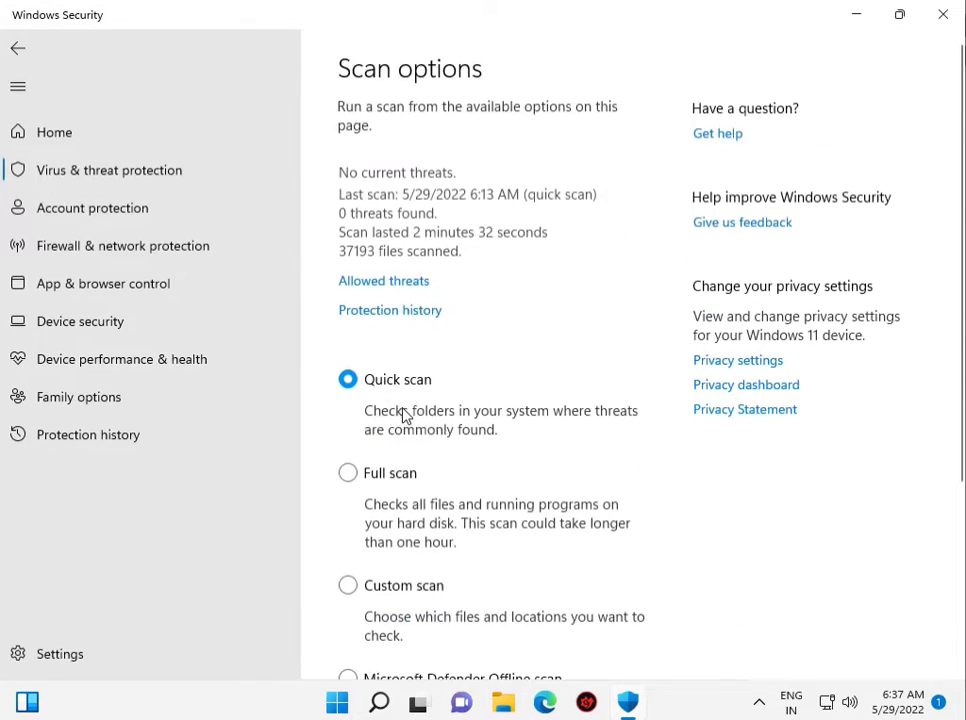
scroll(520, 480, down, 3)
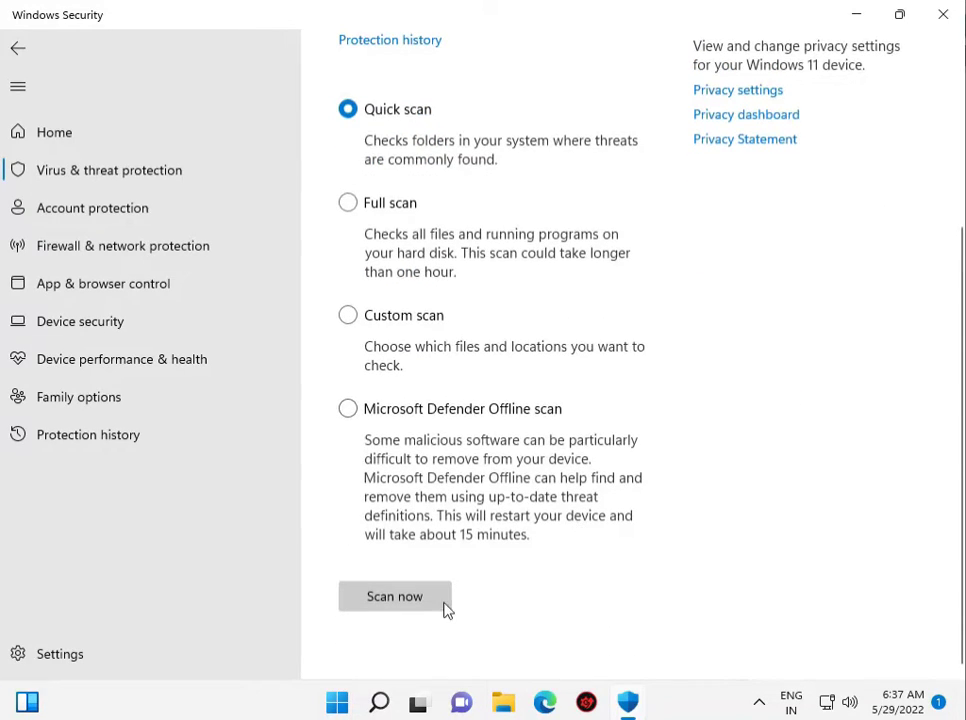
click(376, 595)
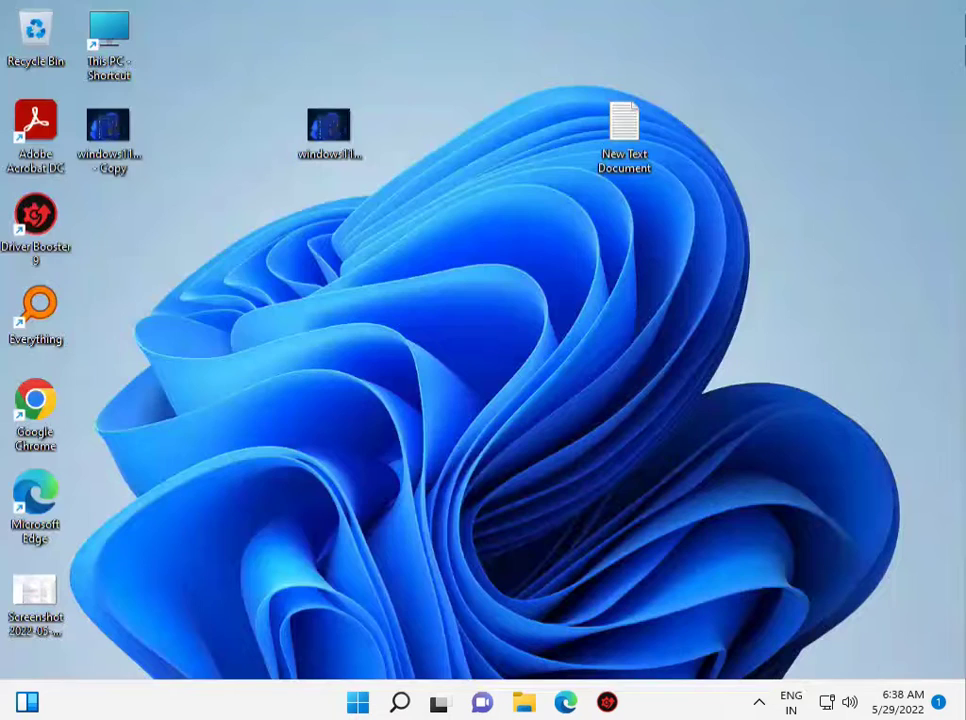
Open Settings from Start and run Check for updates on the Windows Update page.
click(361, 703)
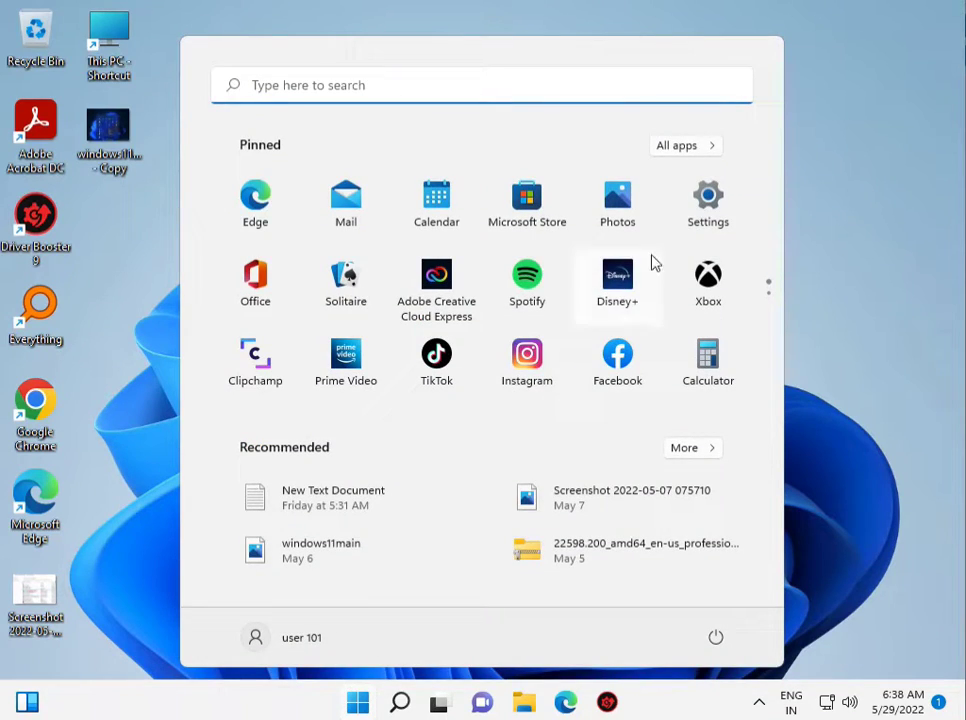
click(715, 228)
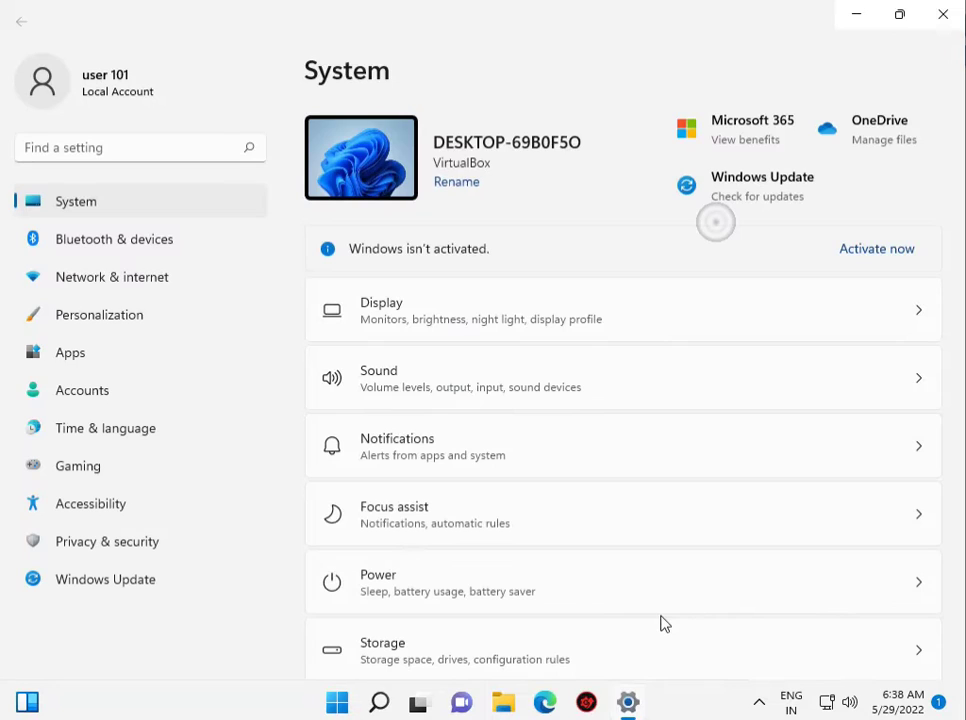
click(116, 592)
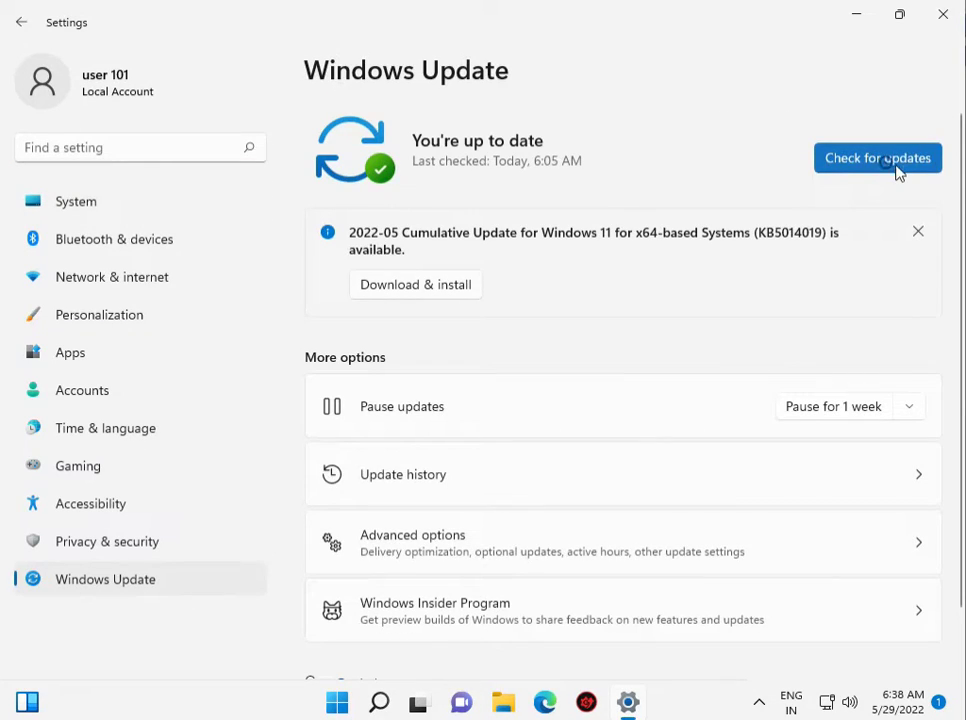
click(895, 166)
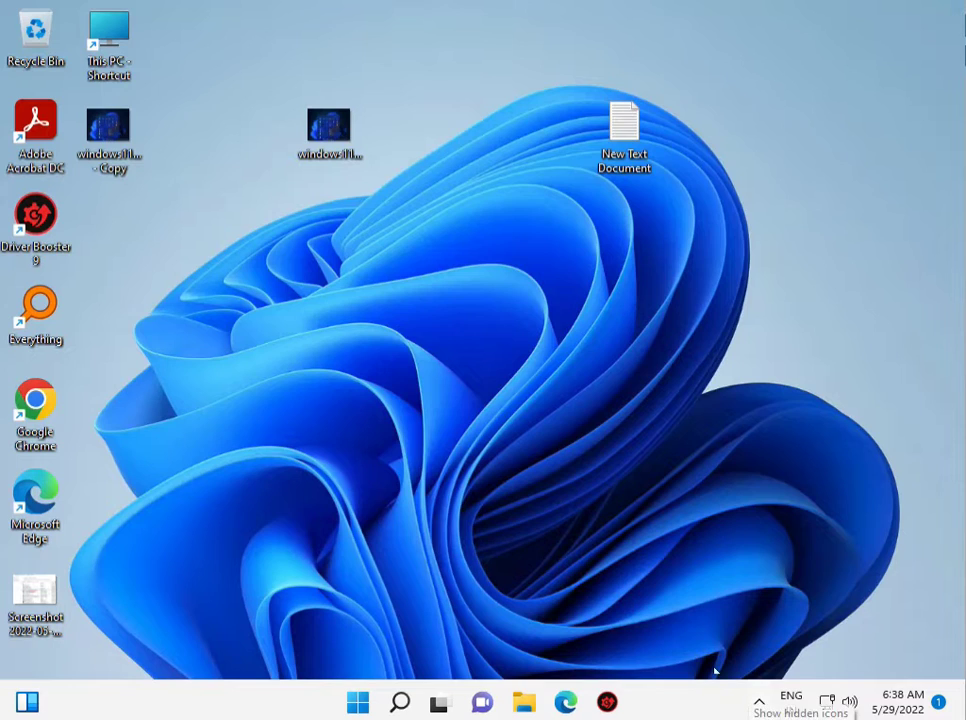
Refresh the desktop, then open This PC, Local Disk (C:) and the Windows folder.
right_click(567, 464)
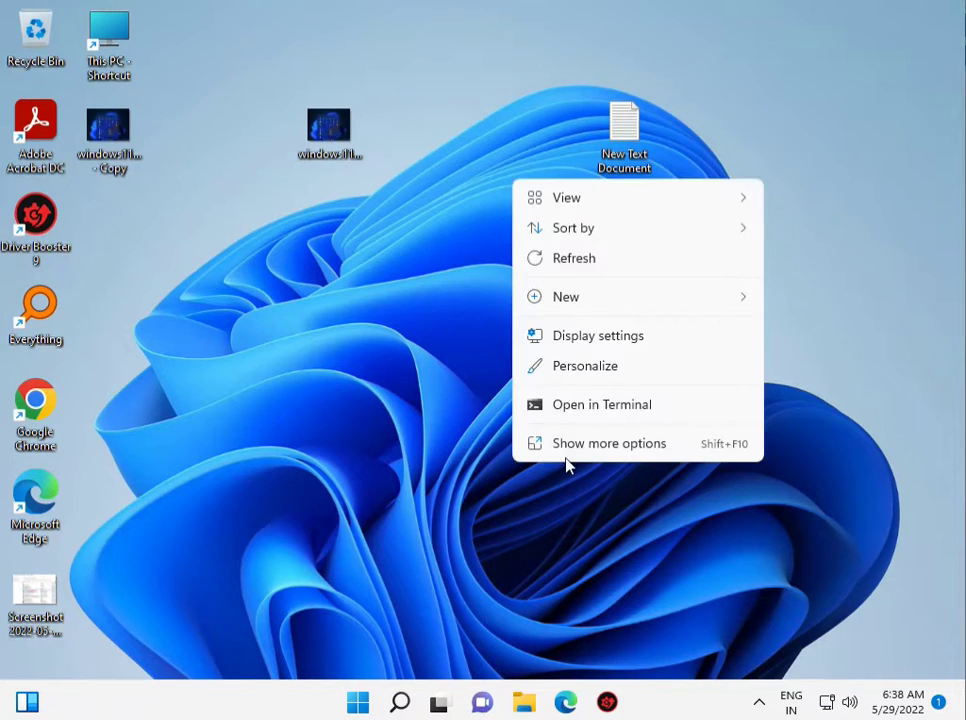
click(584, 260)
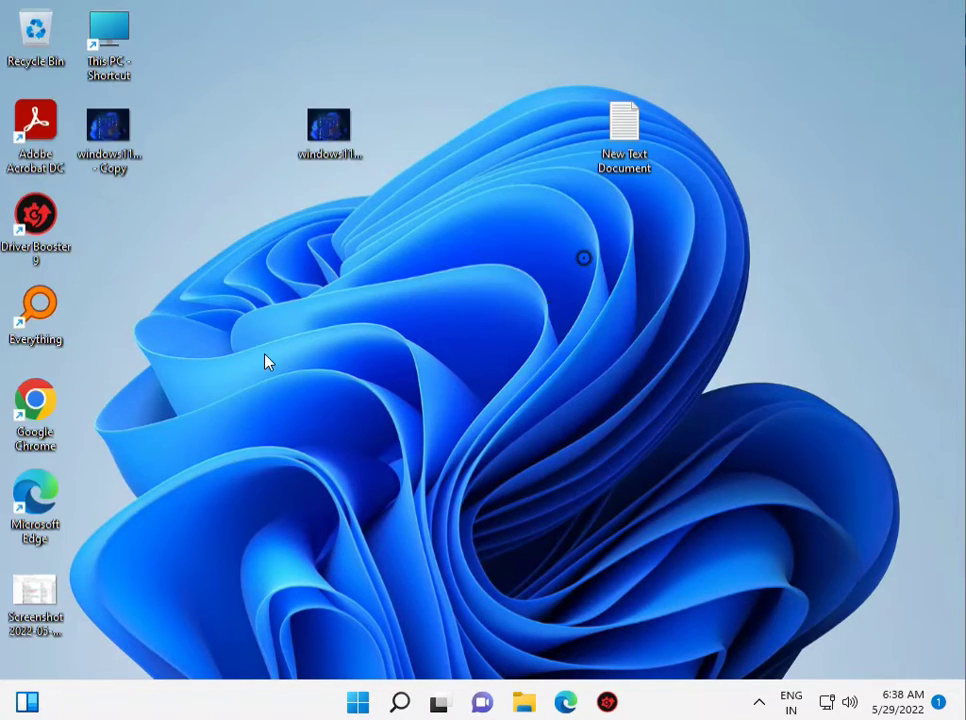
double_click(133, 47)
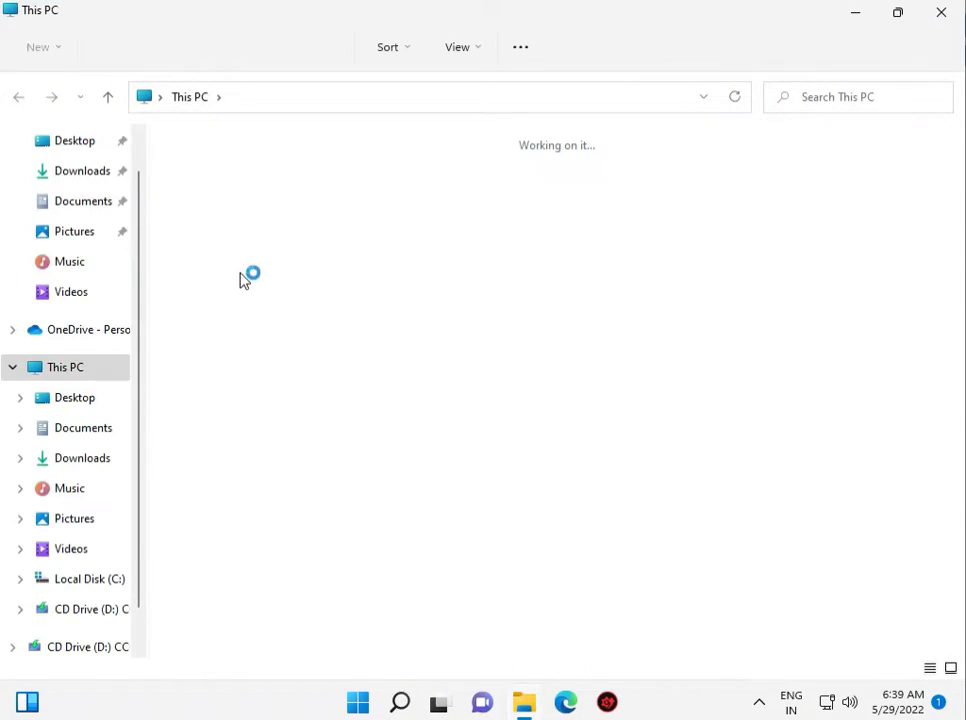
double_click(278, 308)
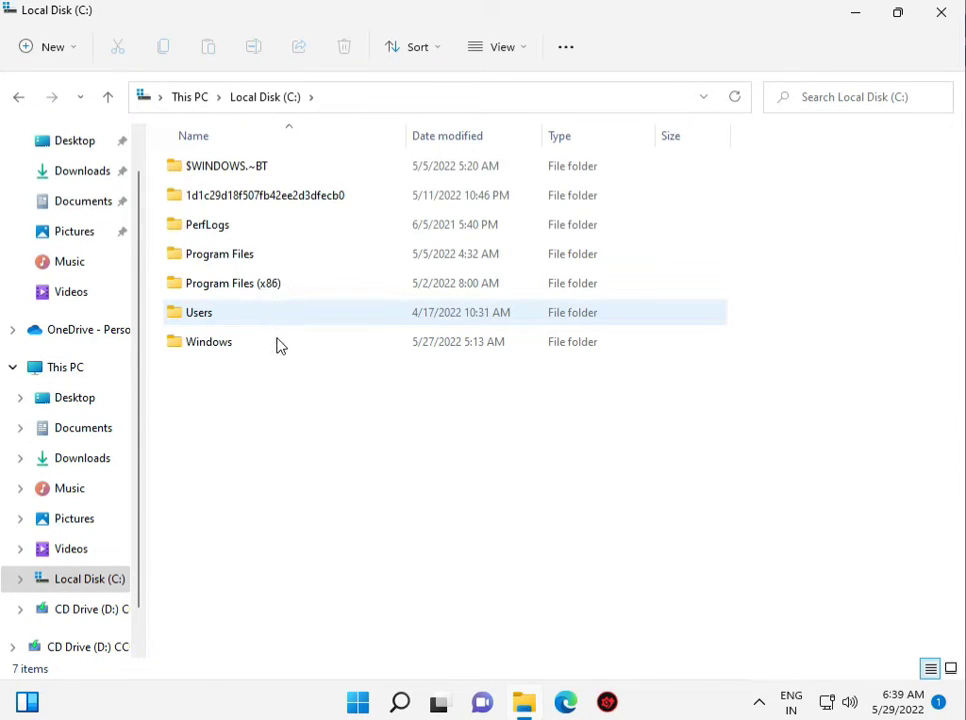
double_click(278, 343)
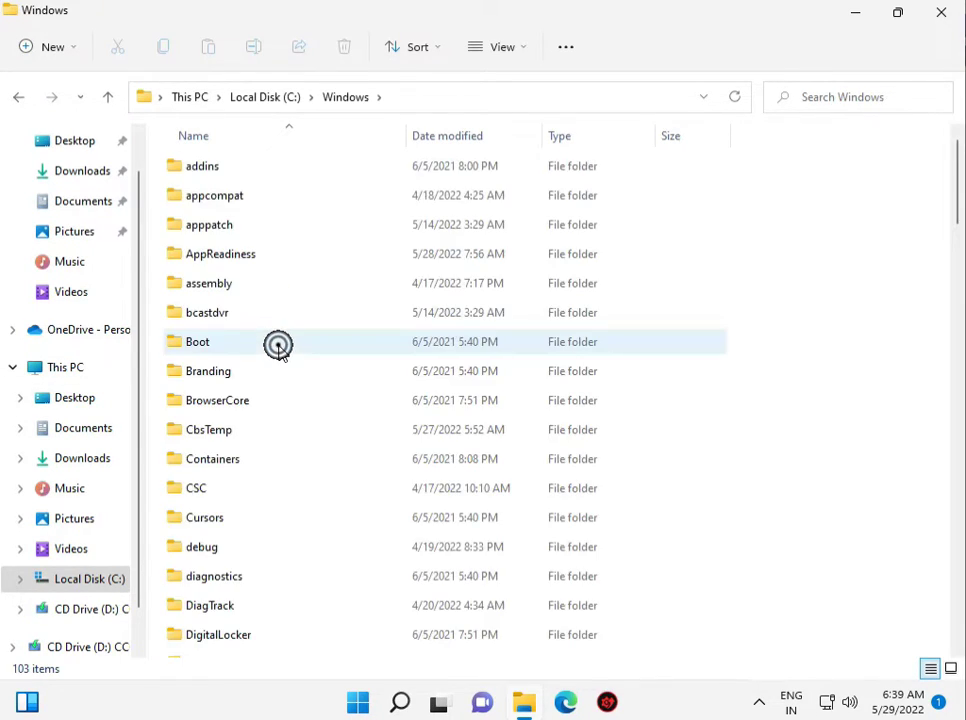
Open System32 then drivers, and show the full path C:\Windows\System32\drivers in the address bar.
scroll(278, 346, down, 15)
scroll(280, 352, down, 8)
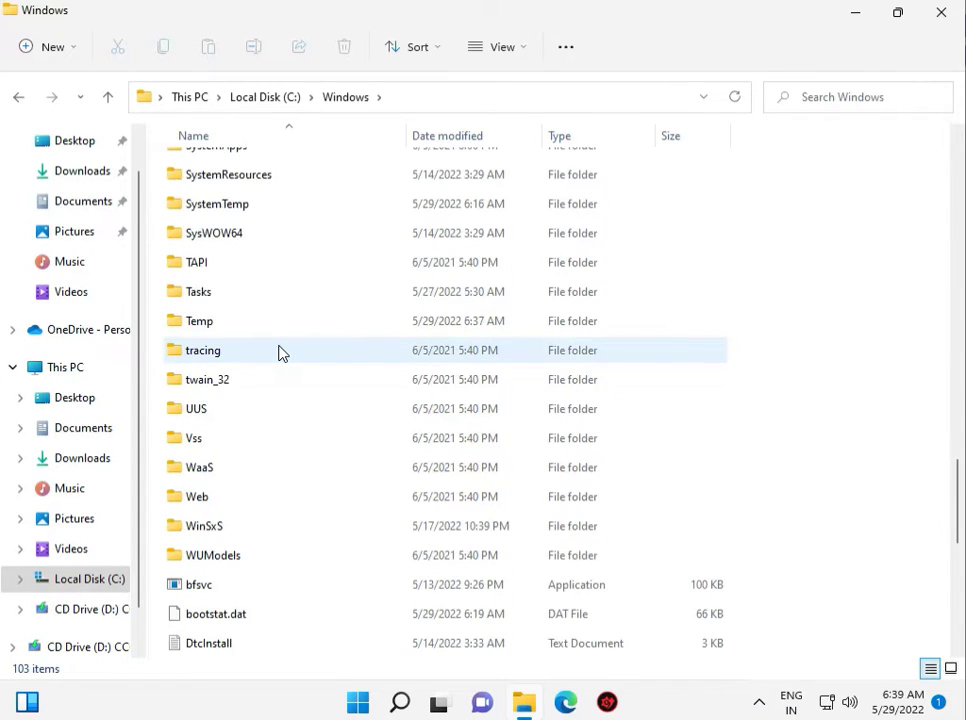
scroll(280, 352, up, 2)
scroll(279, 352, up, 3)
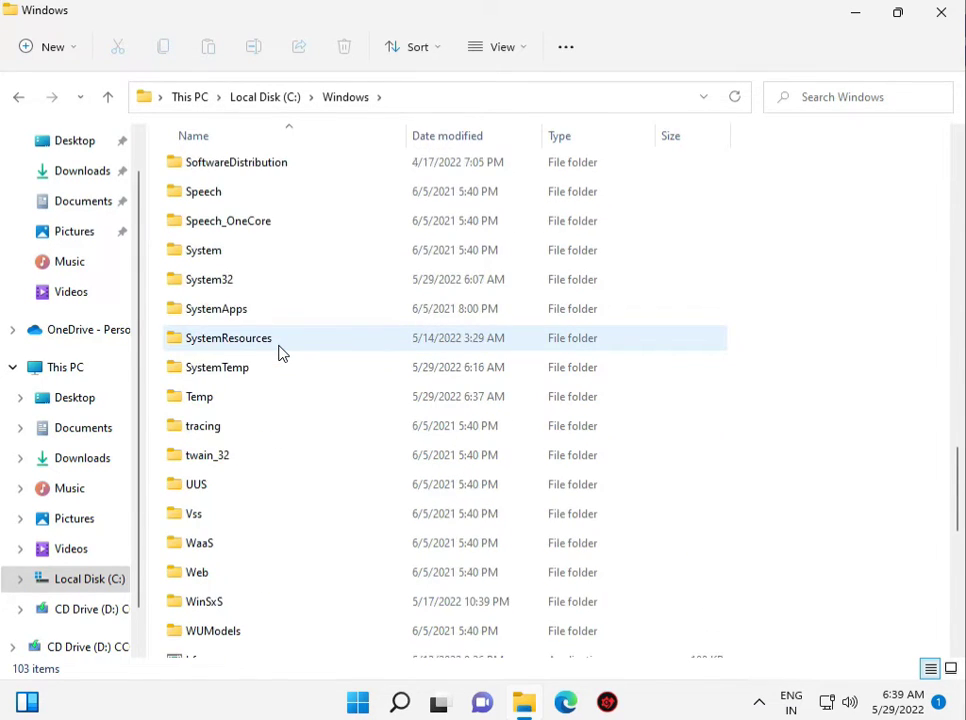
click(220, 256)
double_click(224, 280)
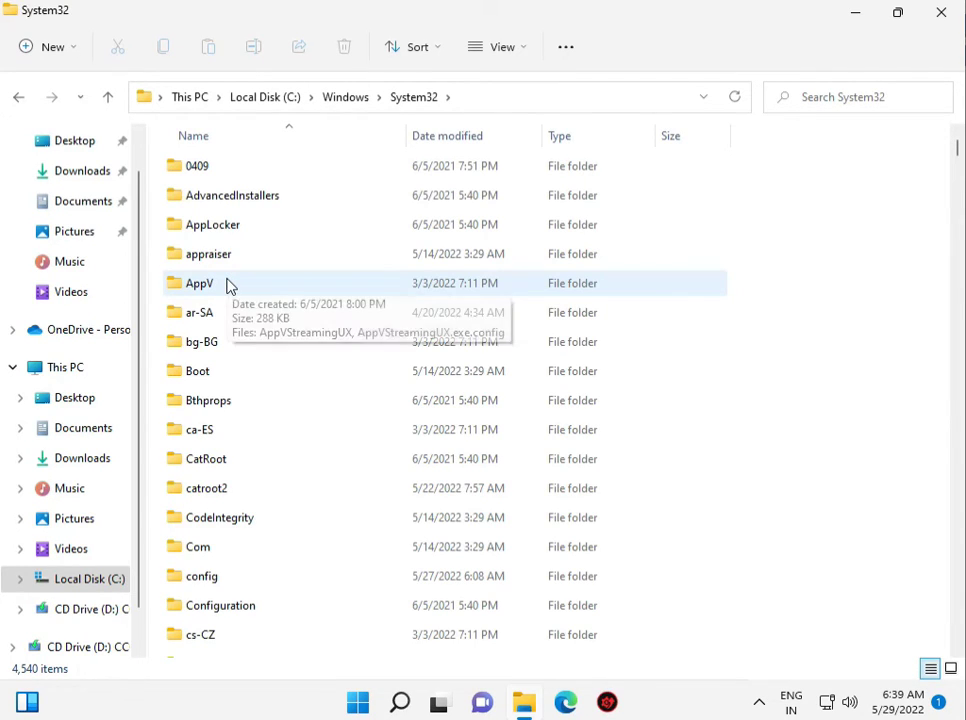
scroll(286, 360, down, 1)
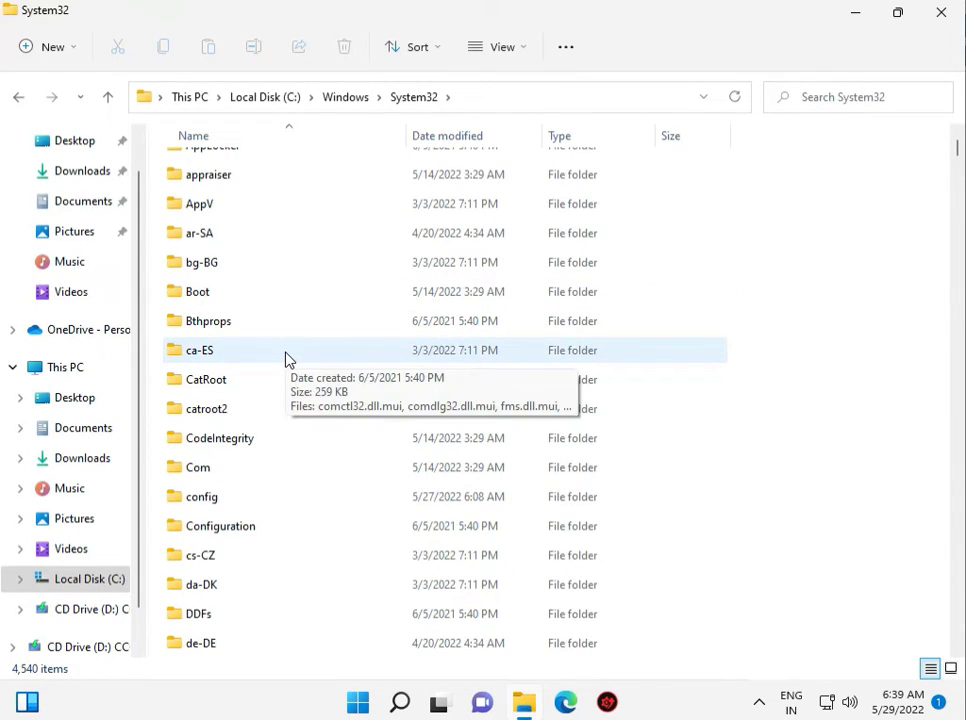
scroll(286, 362, down, 2)
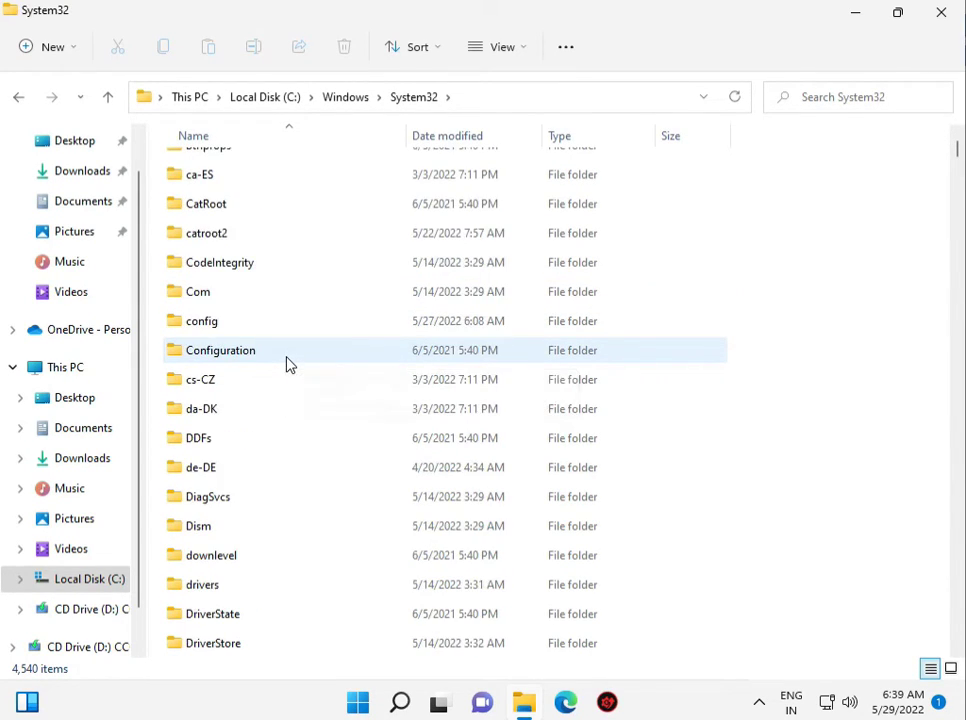
double_click(248, 586)
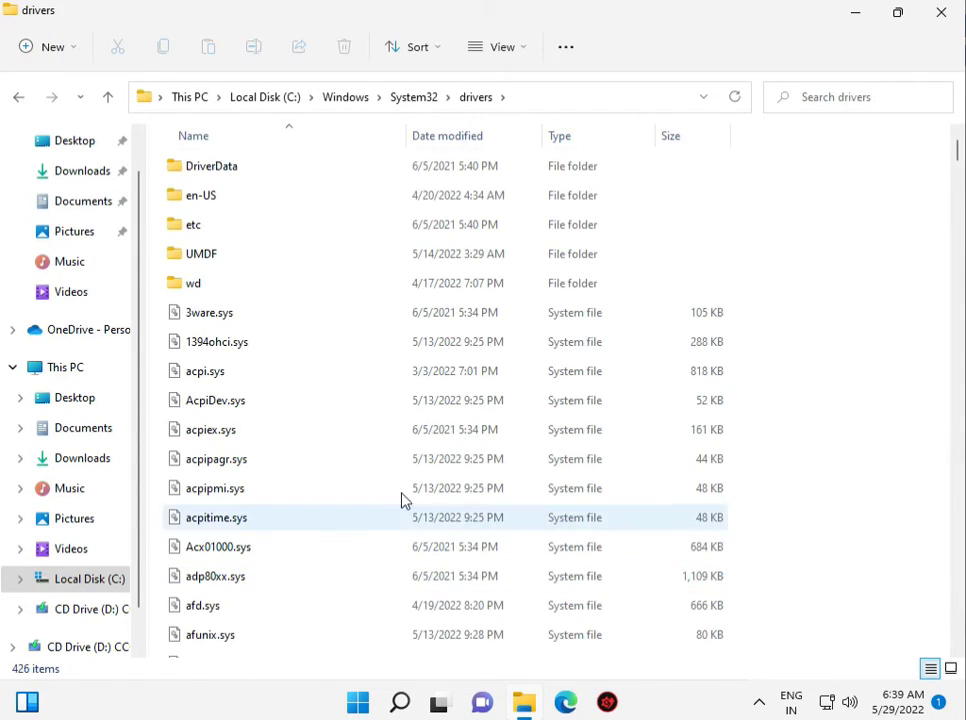
right_click(806, 452)
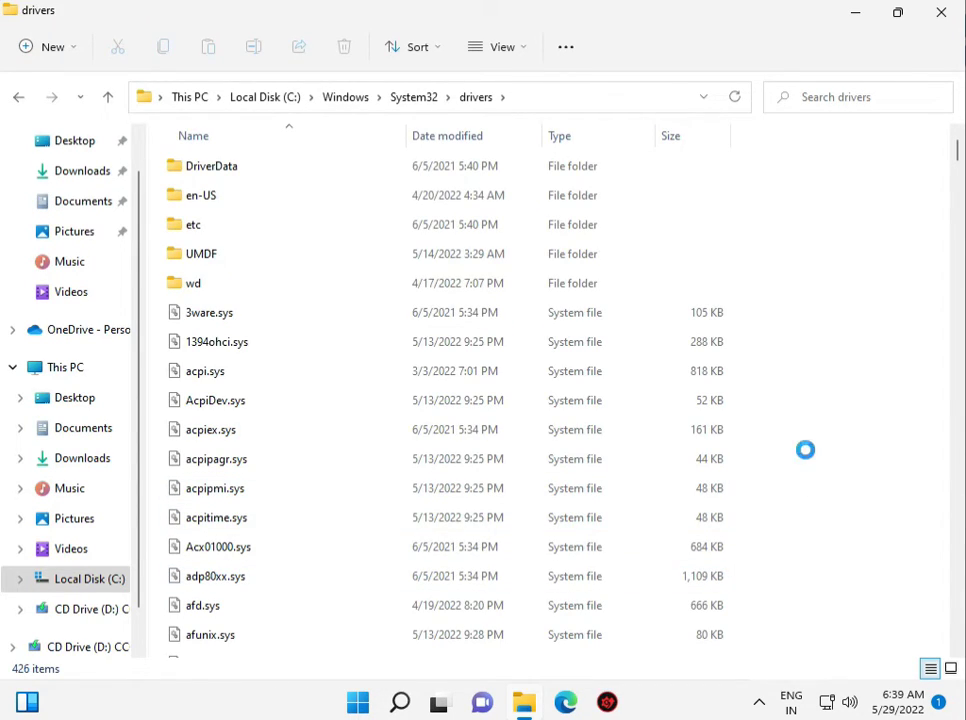
click(829, 322)
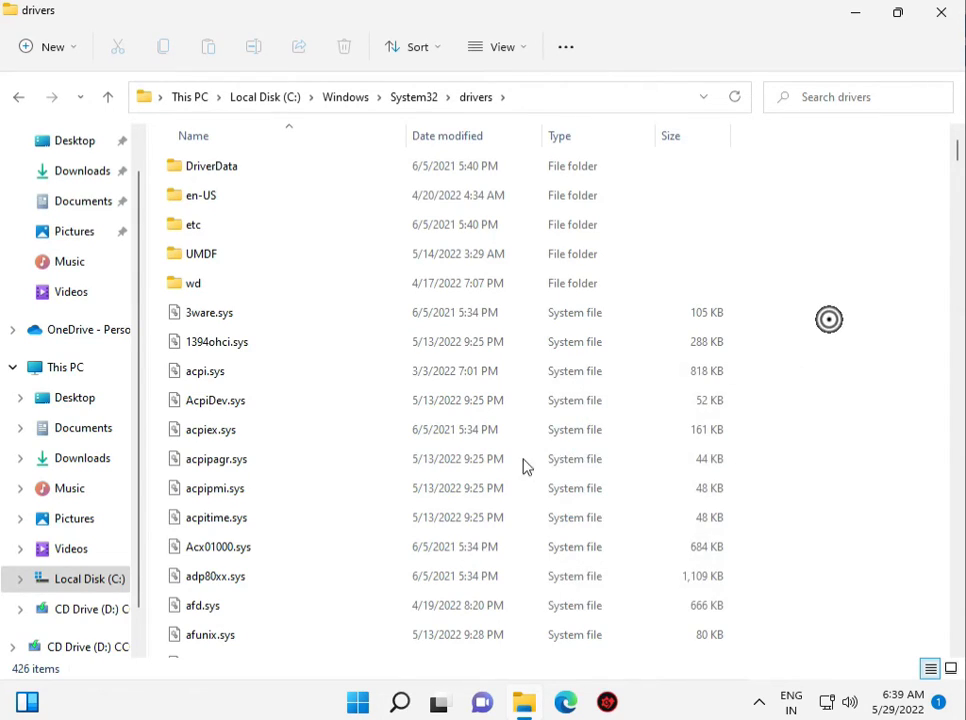
click(521, 97)
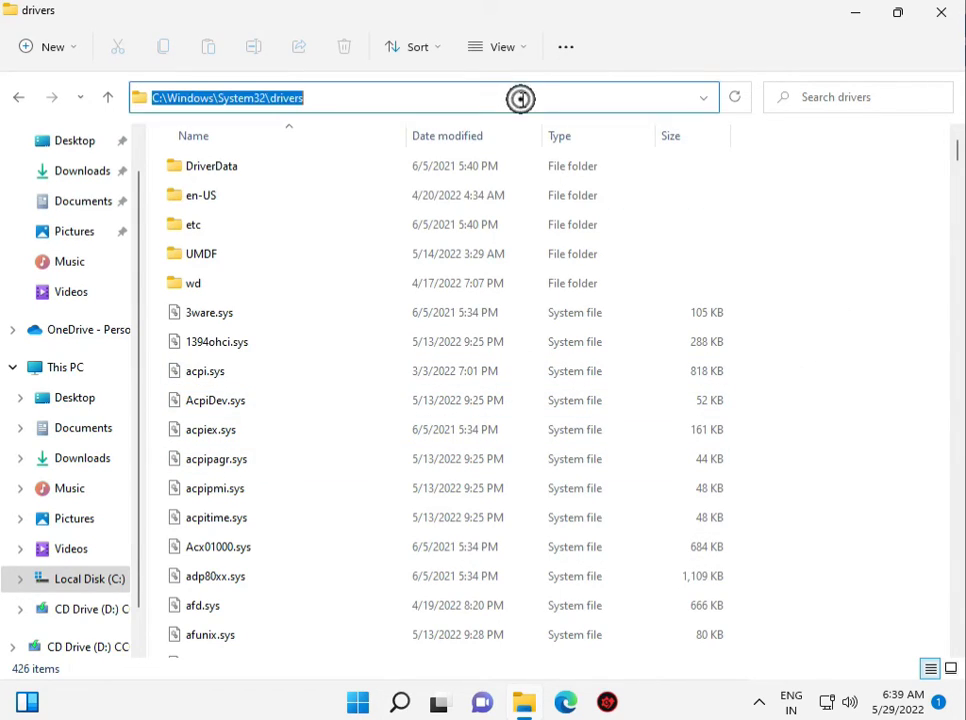